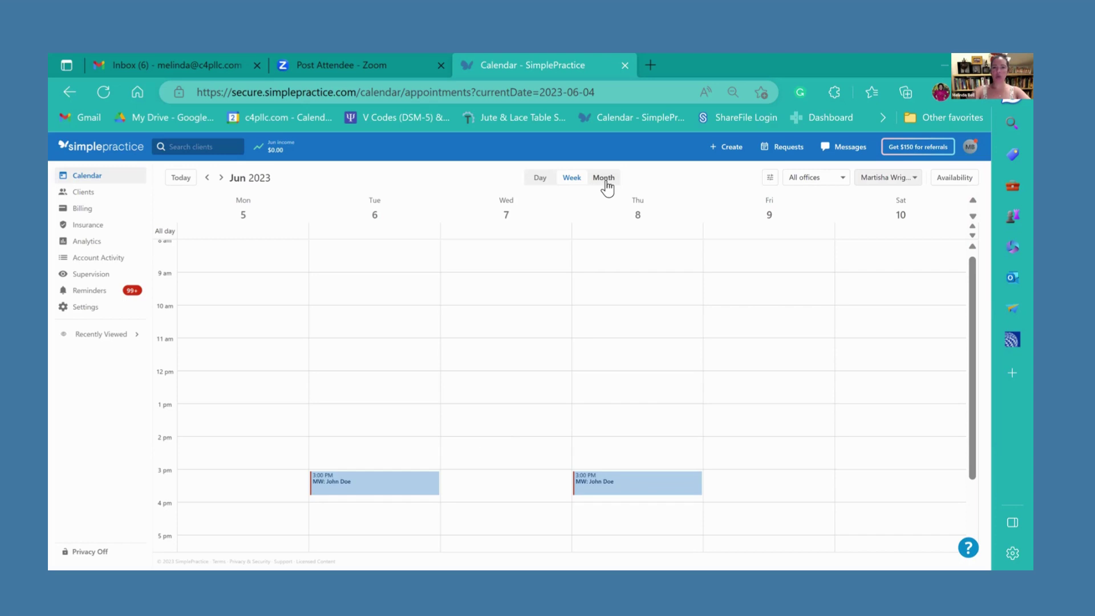
- Switch the calendar between month, day and week views, ending on week view
{"action": "left_click", "coordinate": [604, 178]}
{"action": "left_click", "coordinate": [566, 180]}
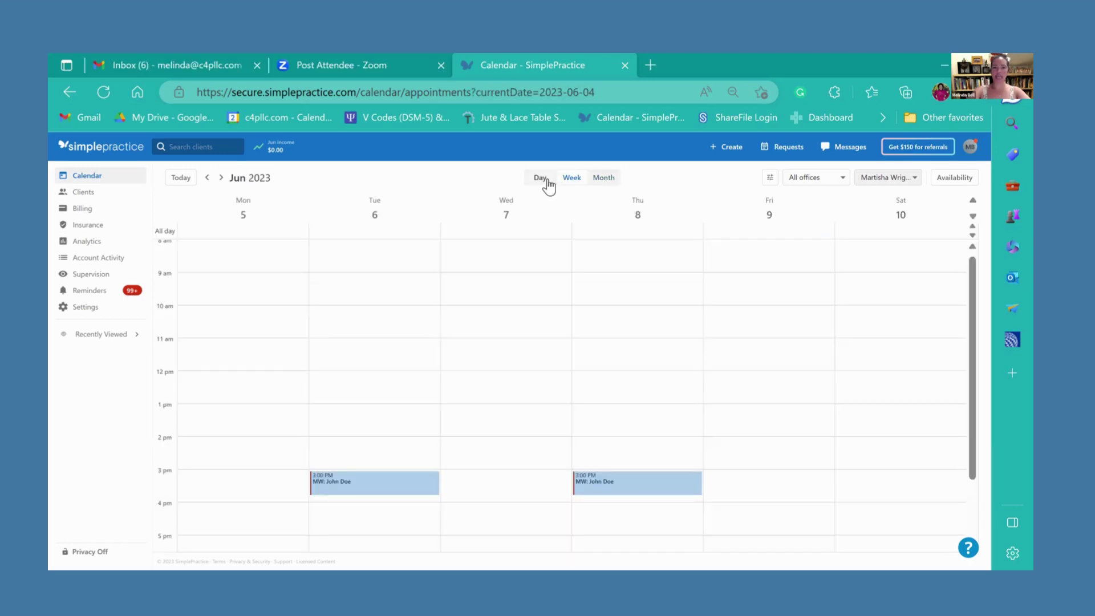
{"action": "left_click", "coordinate": [546, 181]}
{"action": "left_click", "coordinate": [576, 179]}
- Step the calendar forward to later weeks, then back to June 5–10
{"action": "left_click", "coordinate": [222, 178]}
{"action": "left_click", "coordinate": [222, 178]}
{"action": "left_click", "coordinate": [222, 178]}
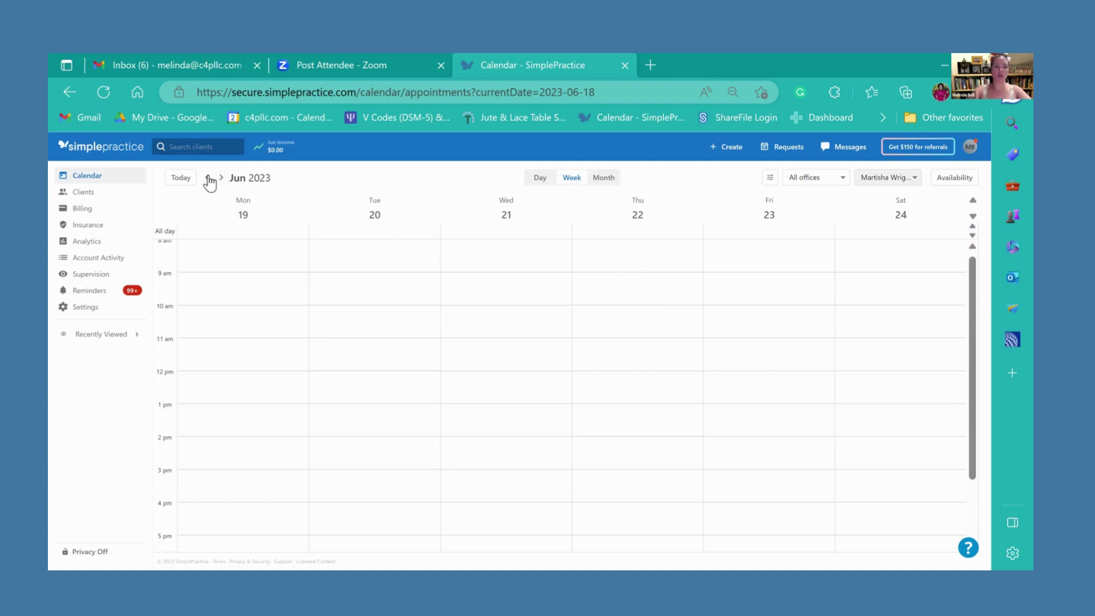
{"action": "left_click", "coordinate": [207, 178]}
{"action": "left_click", "coordinate": [208, 178]}
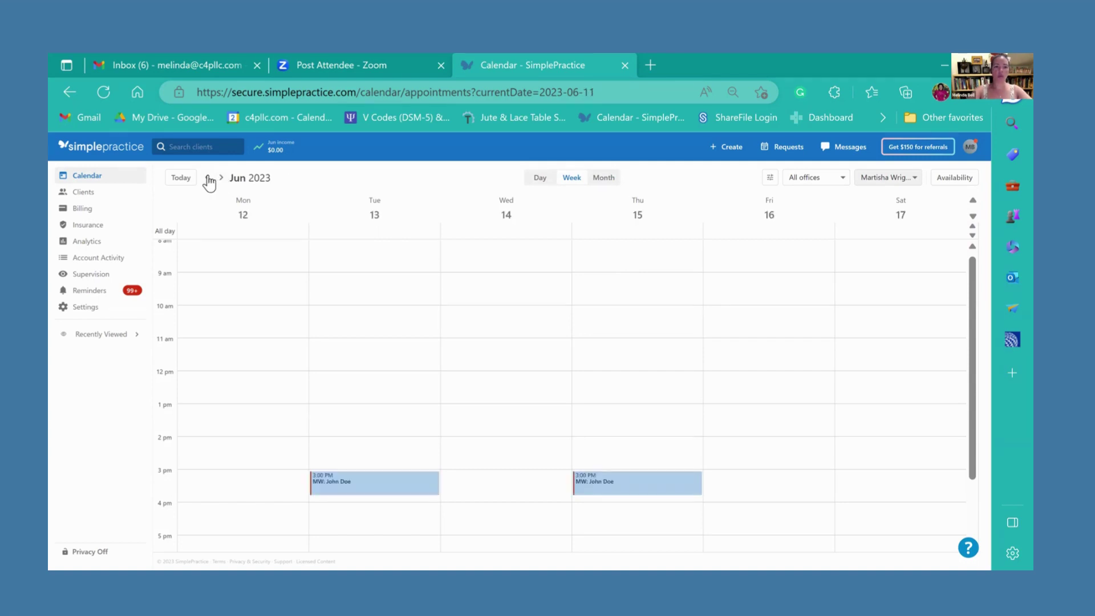
{"action": "left_click", "coordinate": [208, 178]}
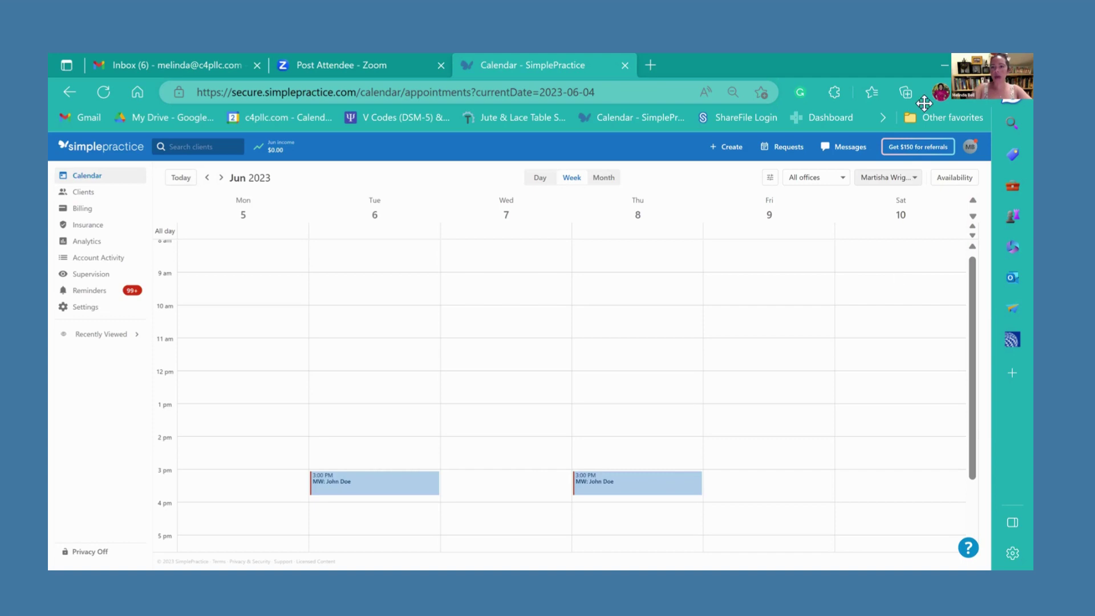
- Add and remove a second clinician in the filter, then open Tuesday's 3:00 PM appointment
{"action": "left_click", "coordinate": [915, 181]}
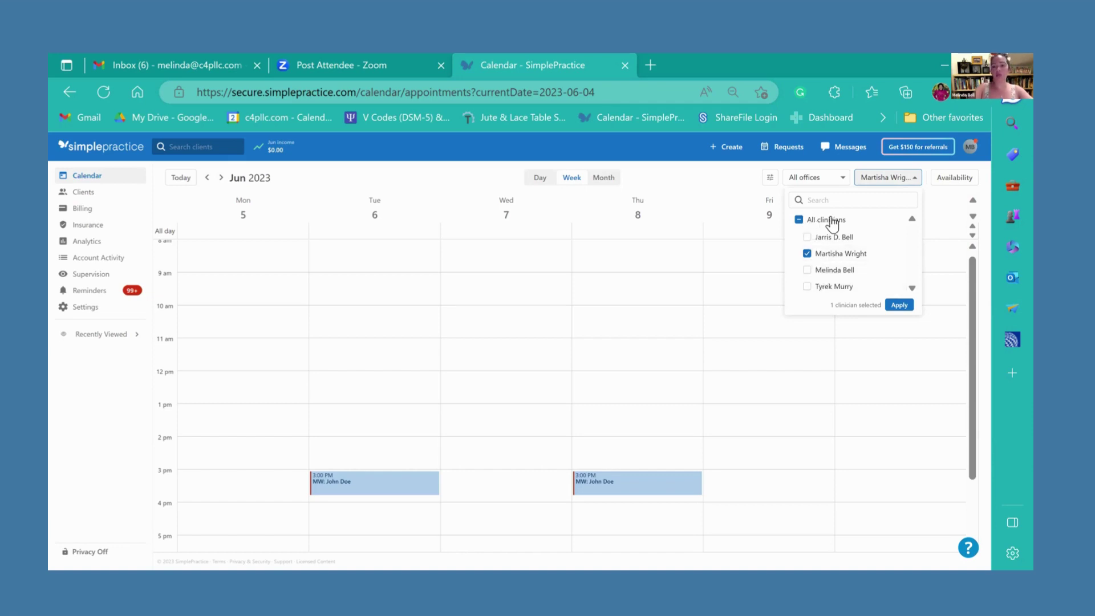
{"action": "left_click", "coordinate": [807, 238]}
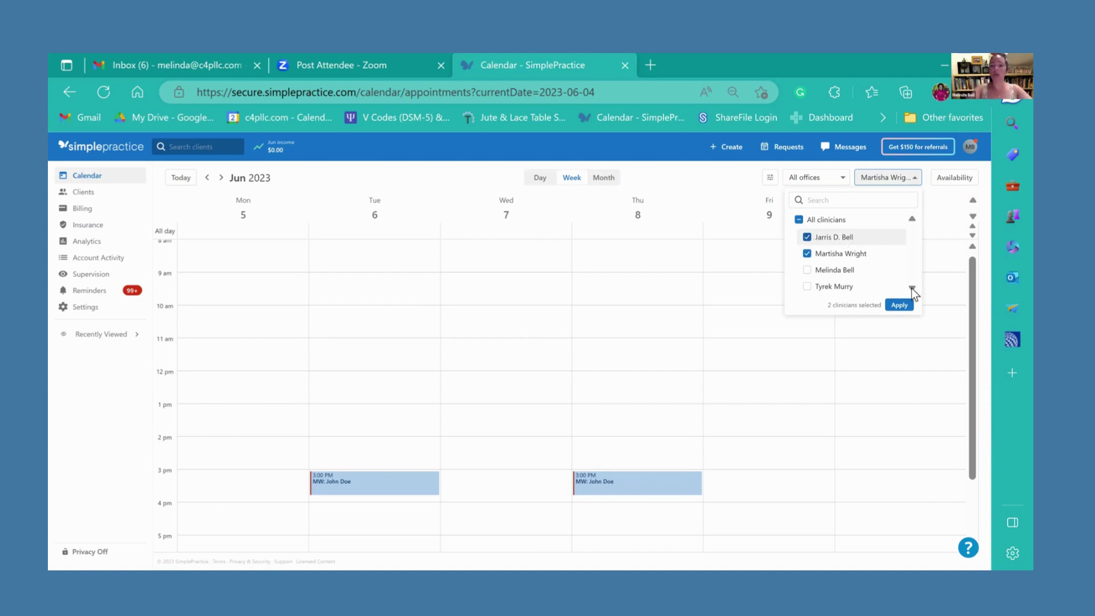
{"action": "left_click", "coordinate": [807, 237]}
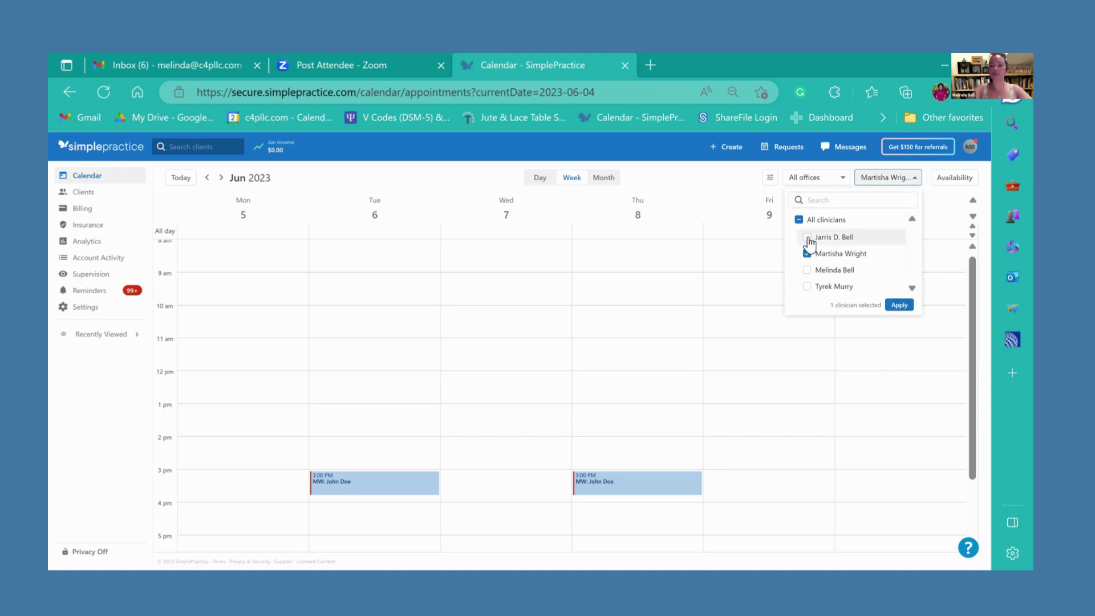
{"action": "left_click", "coordinate": [719, 203]}
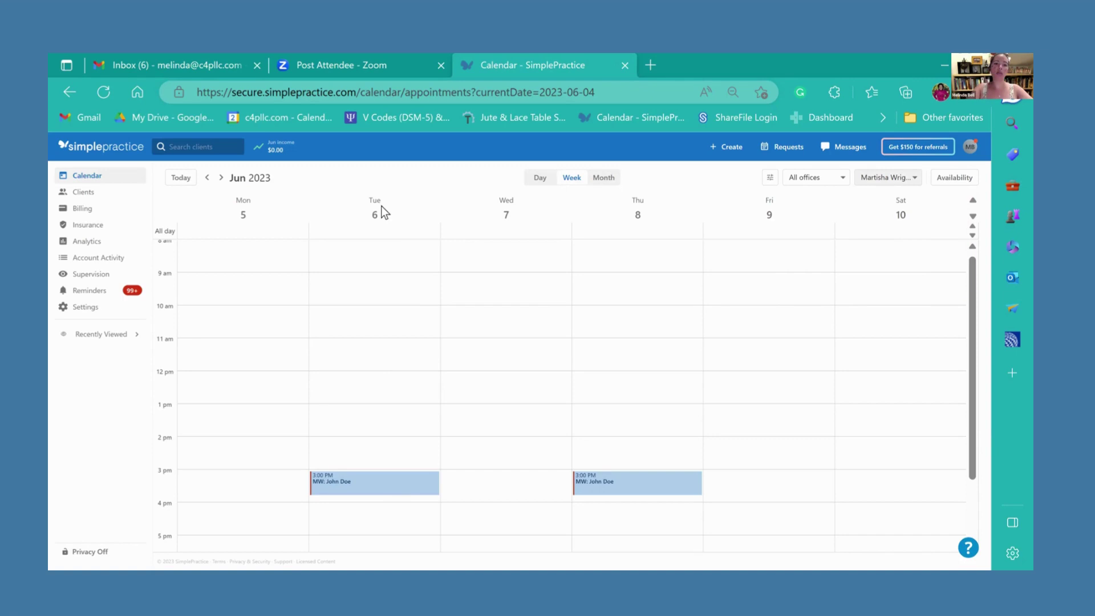
{"action": "left_click", "coordinate": [366, 488]}
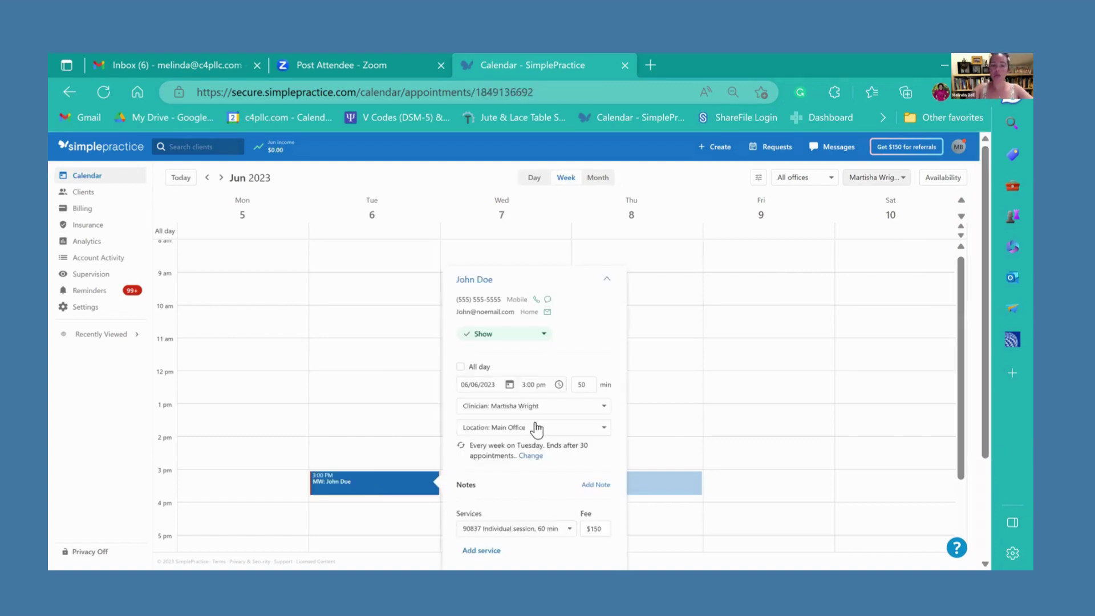
{"action": "scroll", "coordinate": [538, 431], "scroll_direction": "down", "scroll_amount": 2}
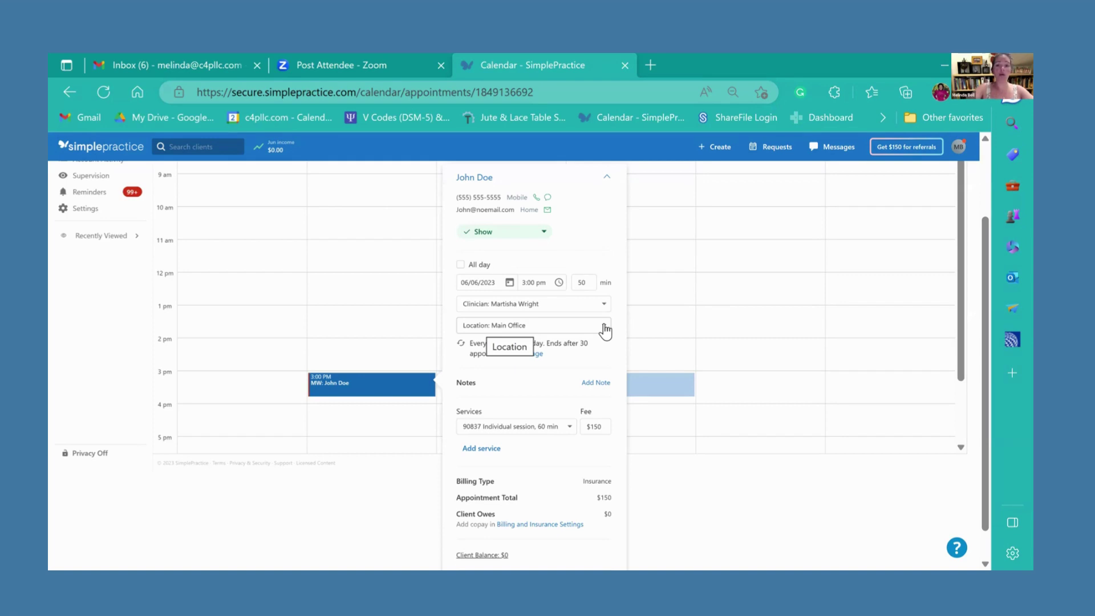
{"action": "left_click", "coordinate": [606, 330]}
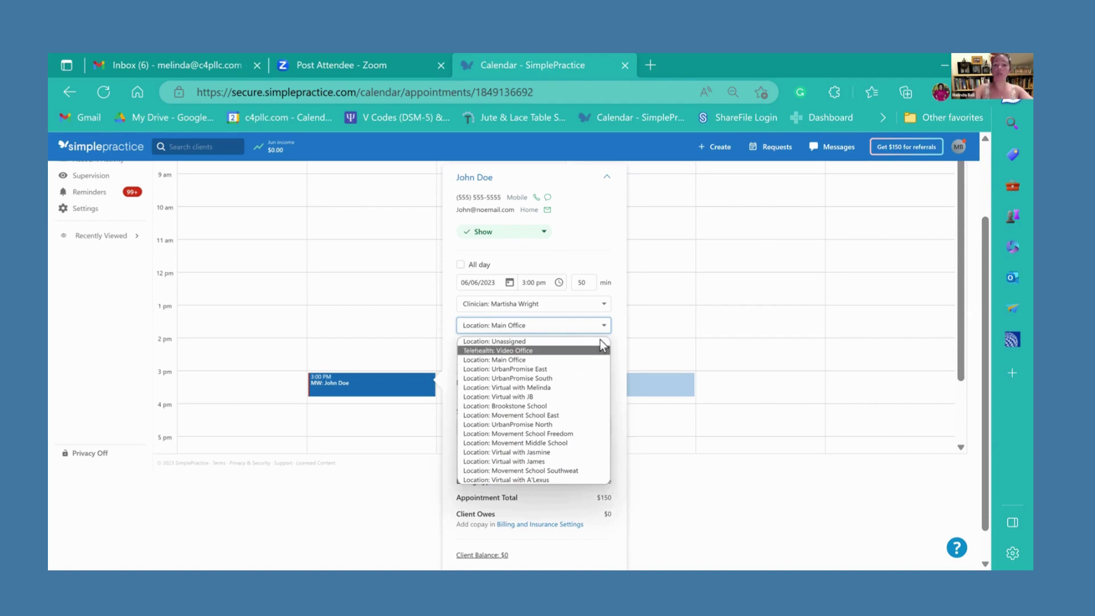
{"action": "left_click", "coordinate": [582, 328]}
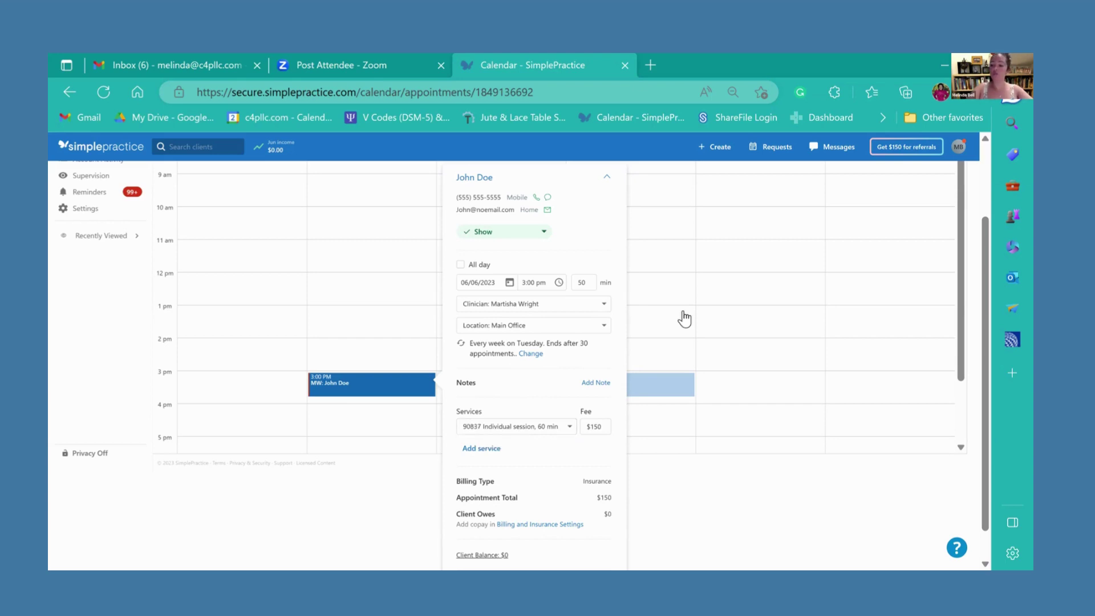
- Close the appointment popover and choose Create > Schedule appointment
{"action": "left_click", "coordinate": [660, 286]}
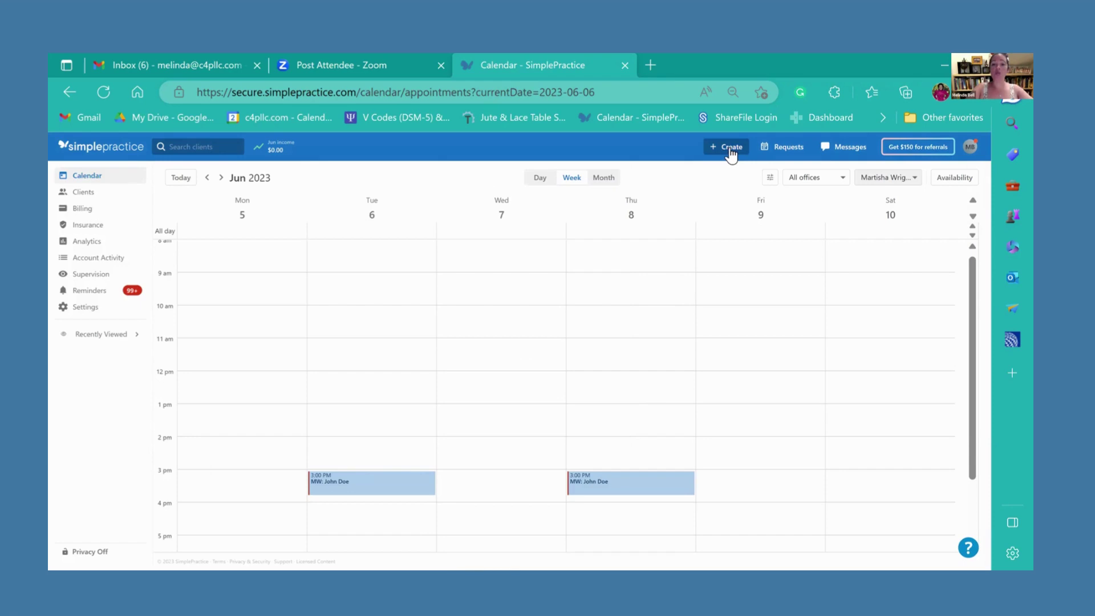
{"action": "left_click", "coordinate": [730, 150]}
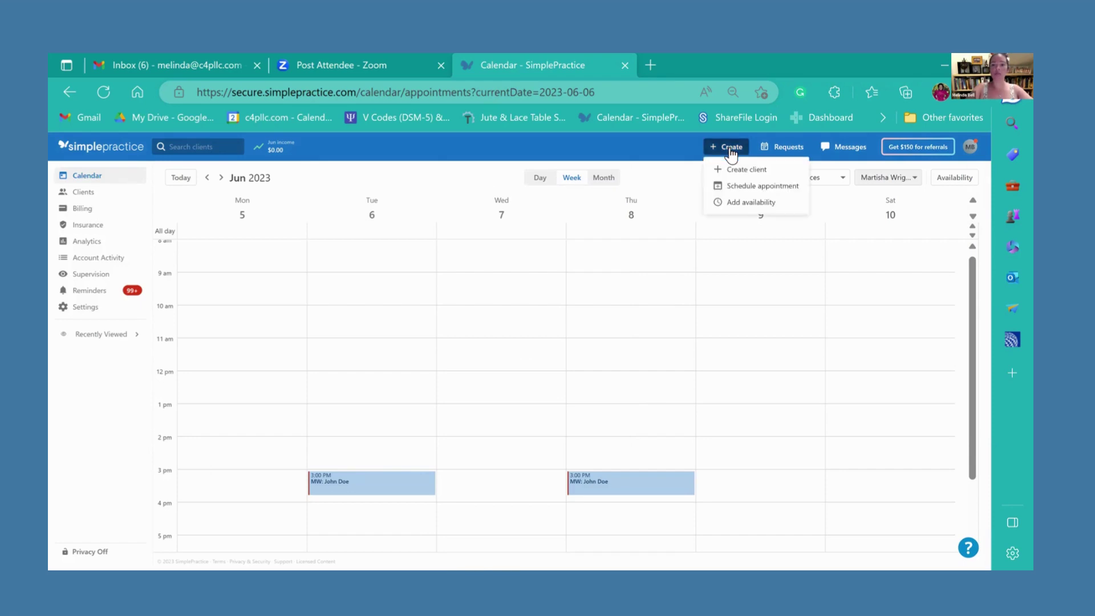
{"action": "left_click", "coordinate": [739, 188]}
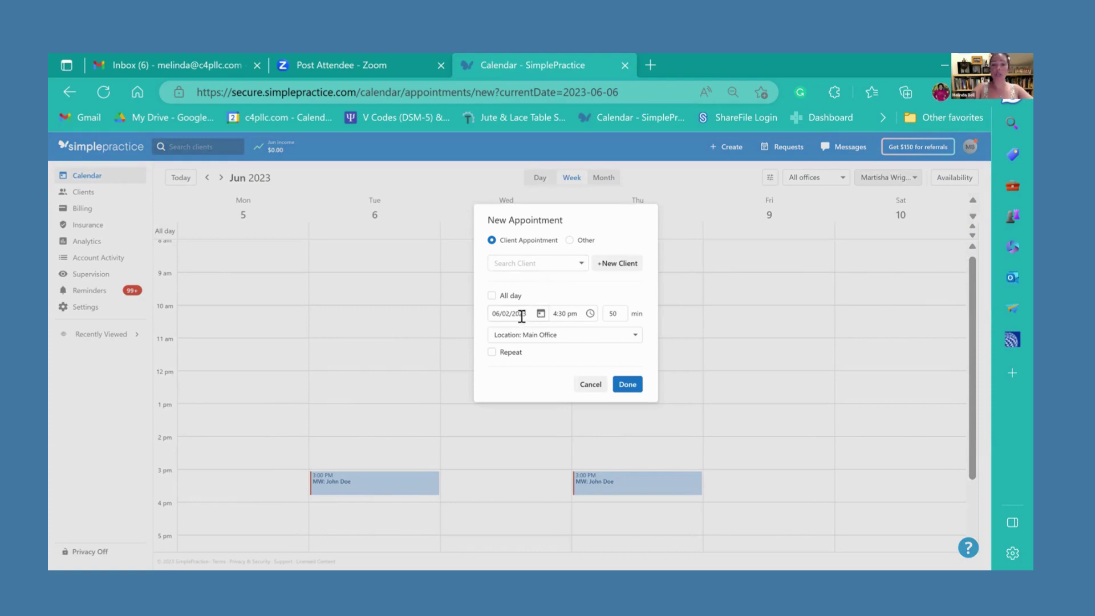
- Keep Main Office as location and repeat every 1 week on Friday, ending after 30 events
{"action": "left_click", "coordinate": [596, 342]}
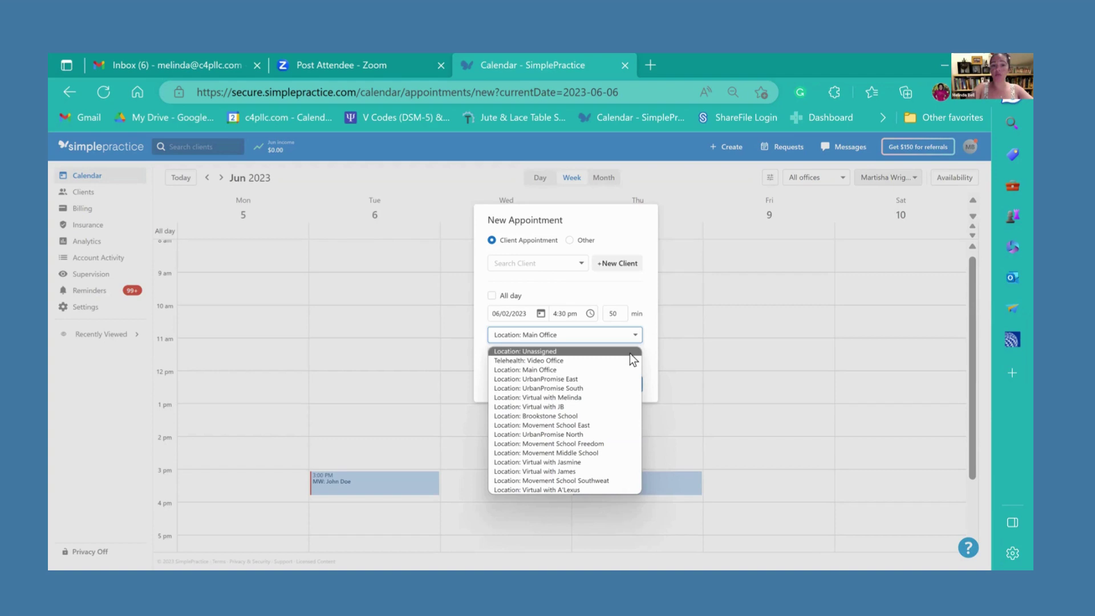
{"action": "left_click", "coordinate": [525, 370]}
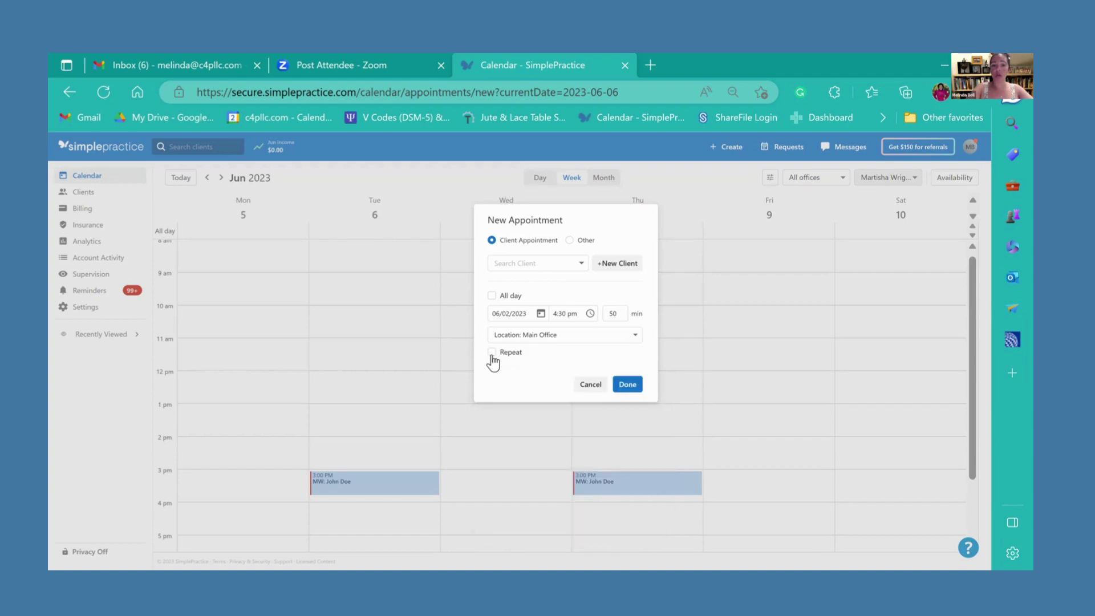
{"action": "left_click", "coordinate": [491, 353]}
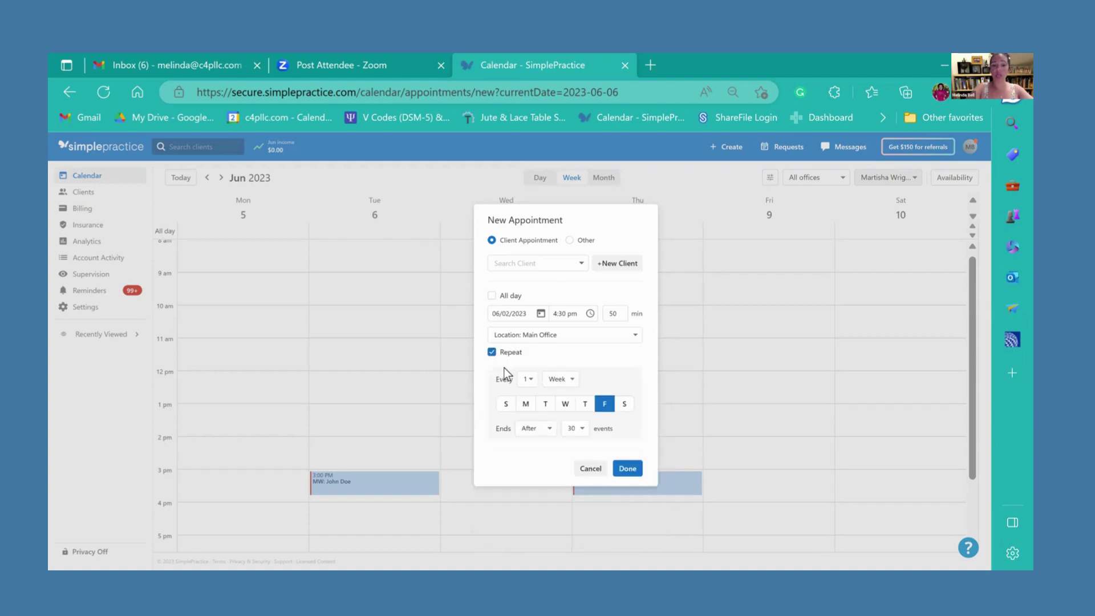
{"action": "left_click", "coordinate": [531, 381]}
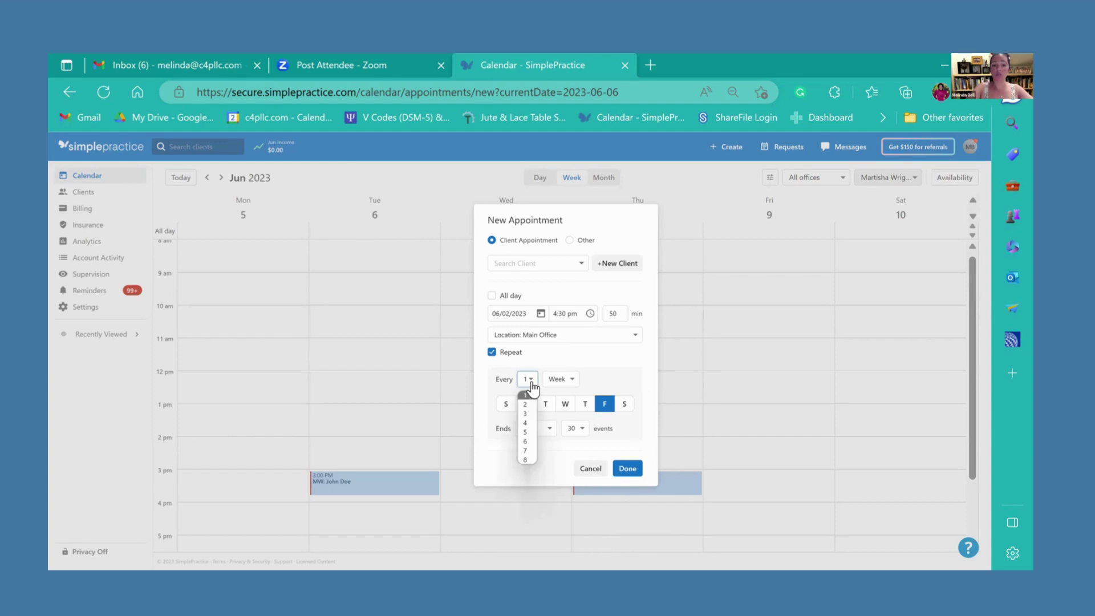
{"action": "left_click", "coordinate": [559, 381]}
{"action": "left_click", "coordinate": [559, 381]}
{"action": "left_click", "coordinate": [557, 394]}
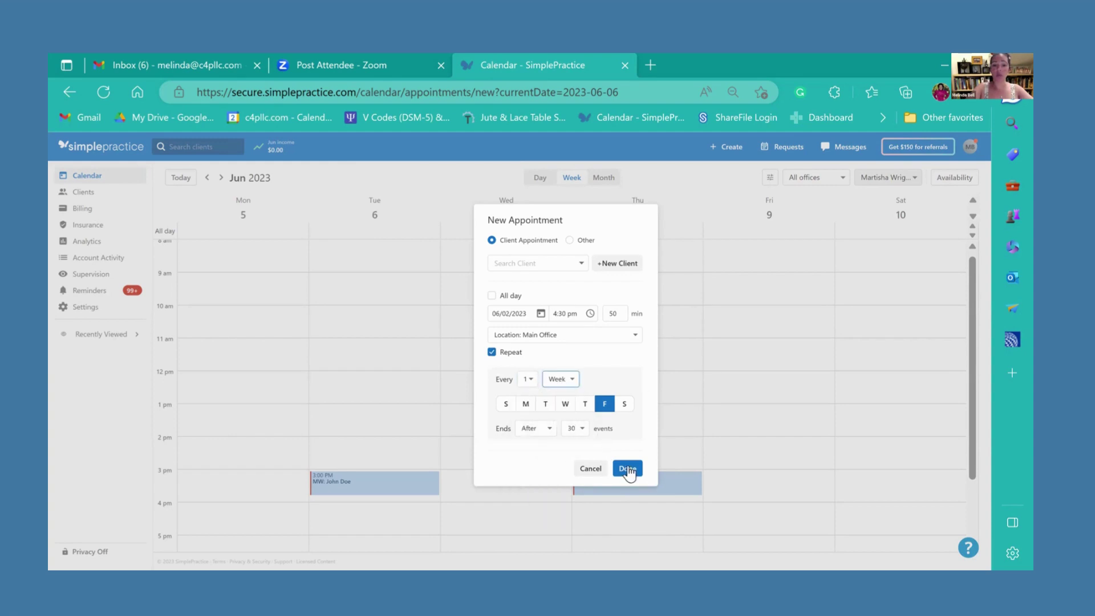
{"action": "left_click", "coordinate": [629, 232]}
- Switch to an Other event titled 'Supervision' and review its Main Office location
{"action": "left_click", "coordinate": [570, 242]}
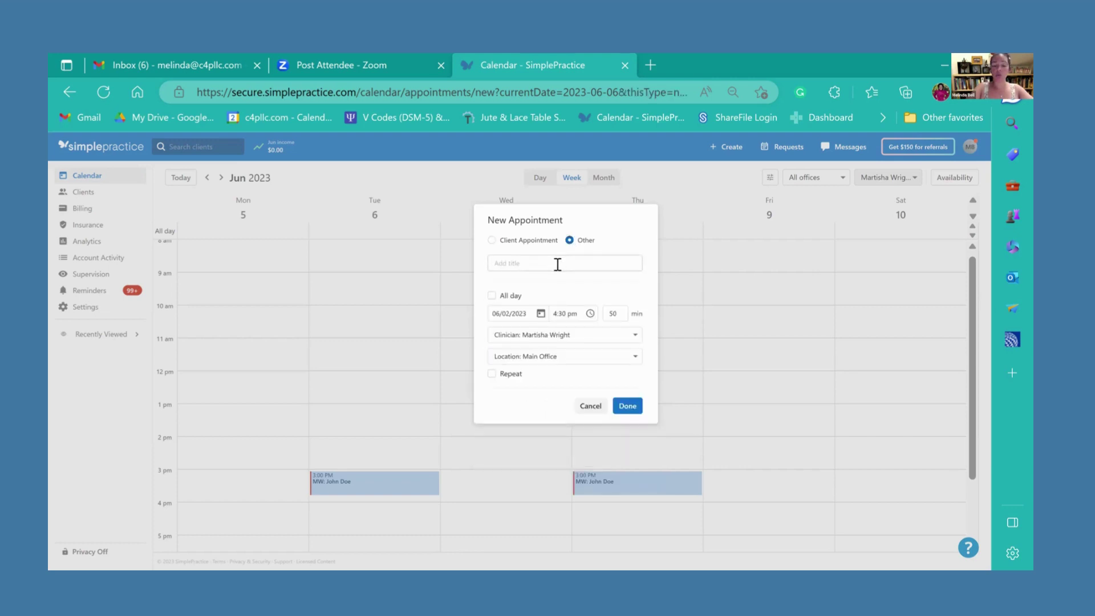
{"action": "left_click", "coordinate": [558, 264]}
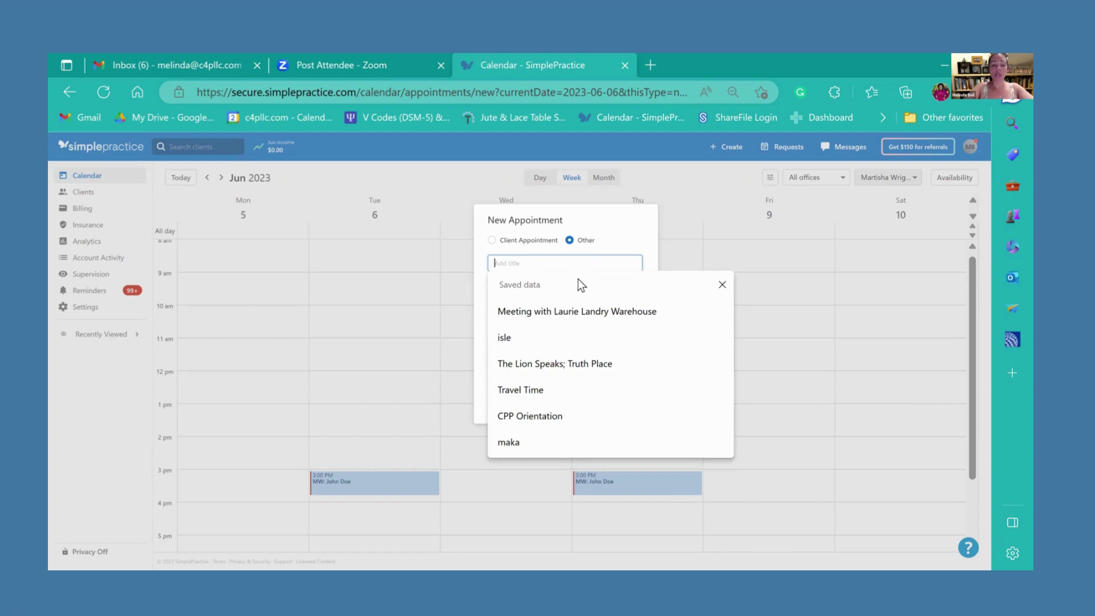
{"action": "type", "text": "Supervision"}
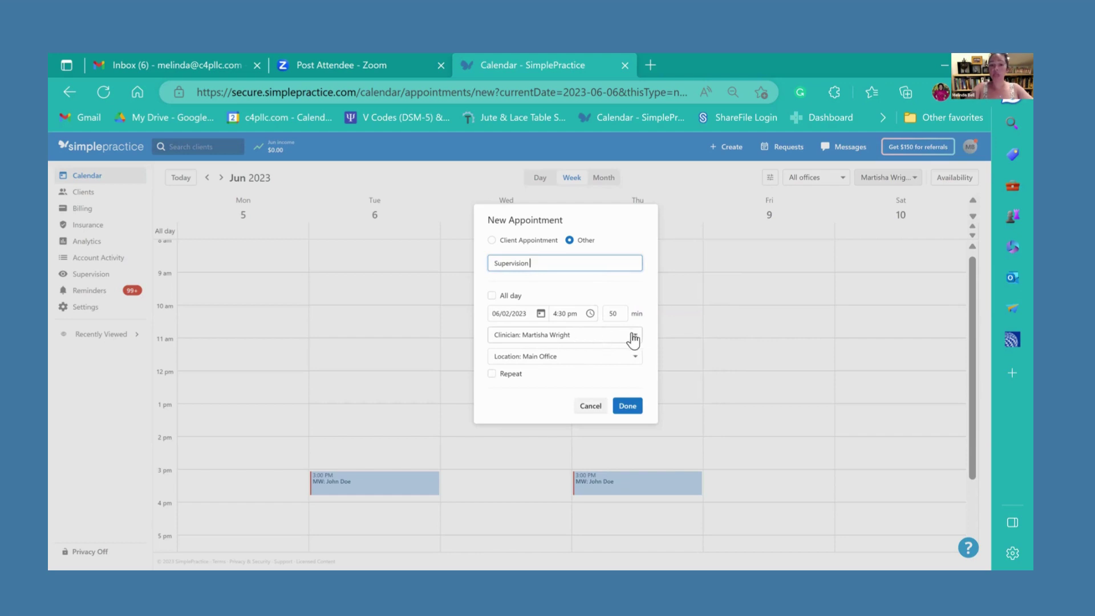
{"action": "left_click", "coordinate": [544, 361]}
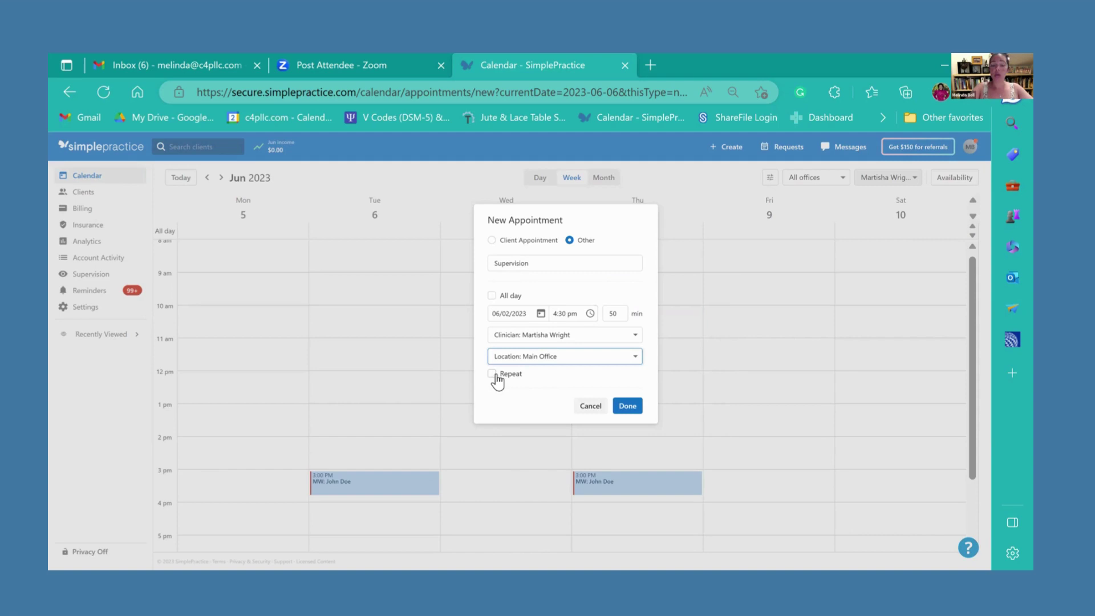
- Save the Supervision event, view attendance statuses on Thursday's 3:00 PM appointment, then close it
{"action": "left_click", "coordinate": [628, 411]}
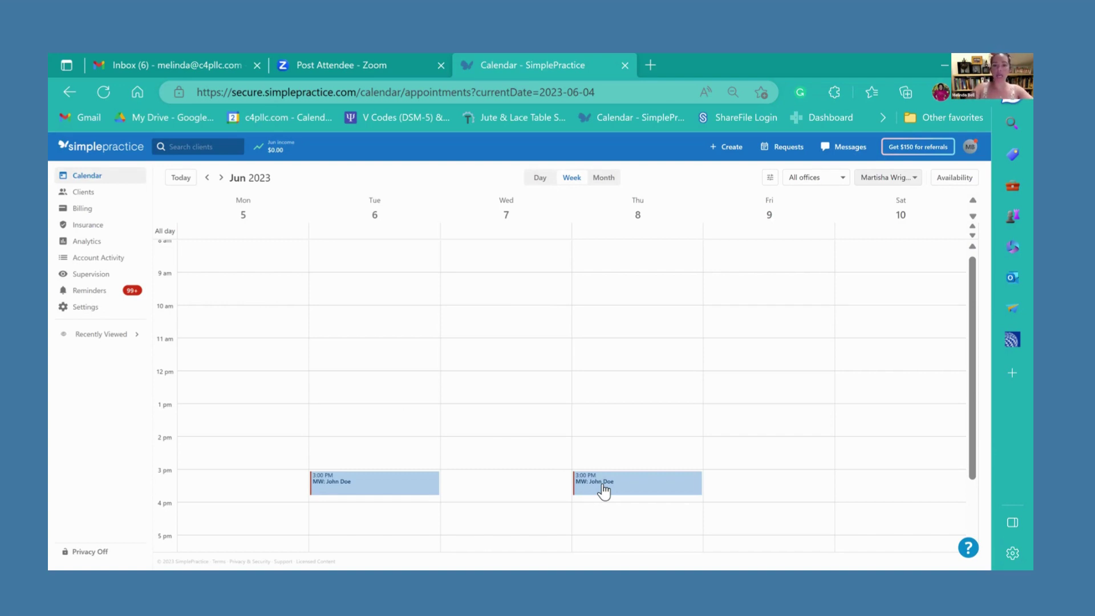
{"action": "left_click", "coordinate": [603, 489]}
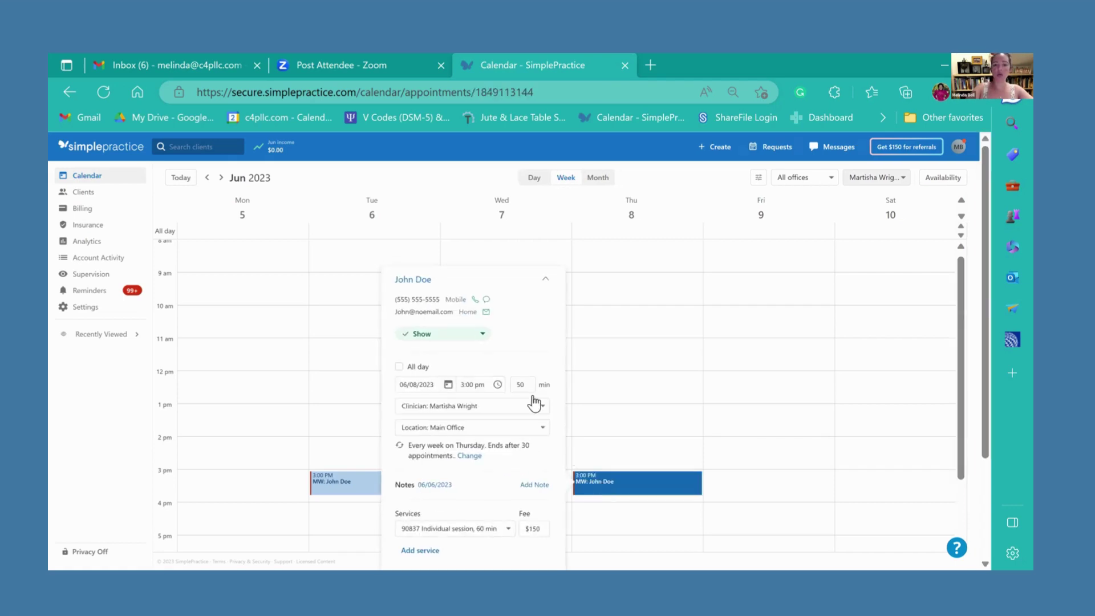
{"action": "scroll", "coordinate": [493, 342], "scroll_direction": "down", "scroll_amount": 1}
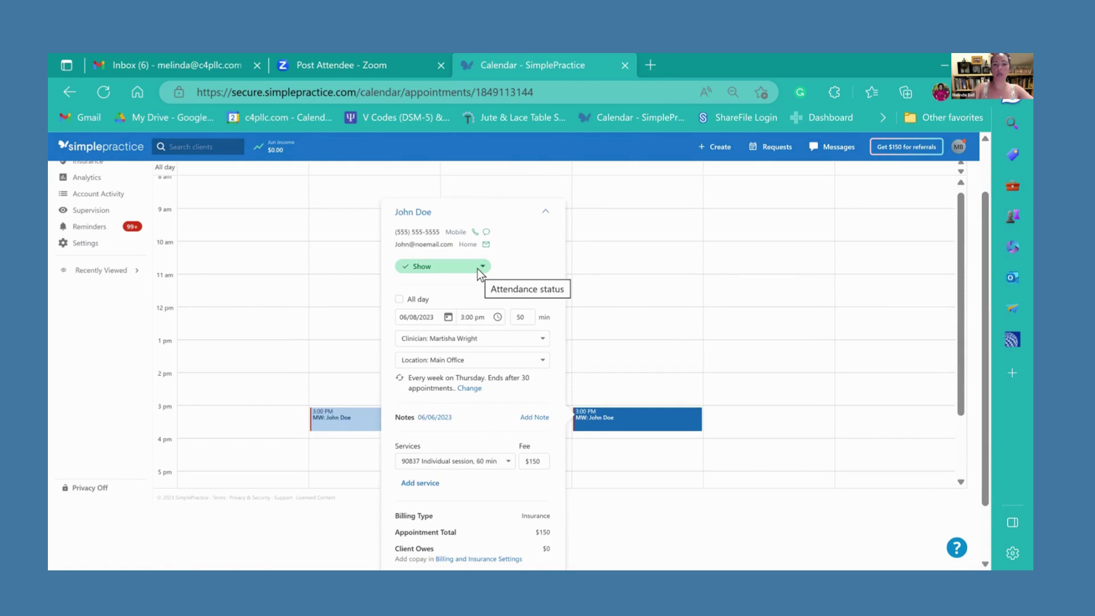
{"action": "left_click", "coordinate": [478, 268]}
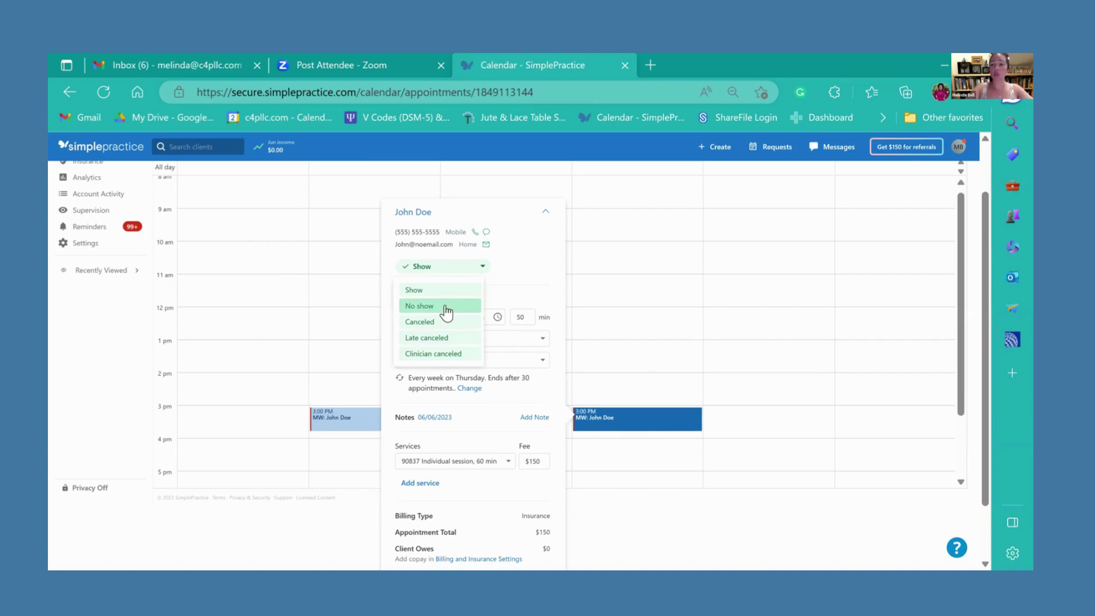
{"action": "left_click", "coordinate": [626, 269]}
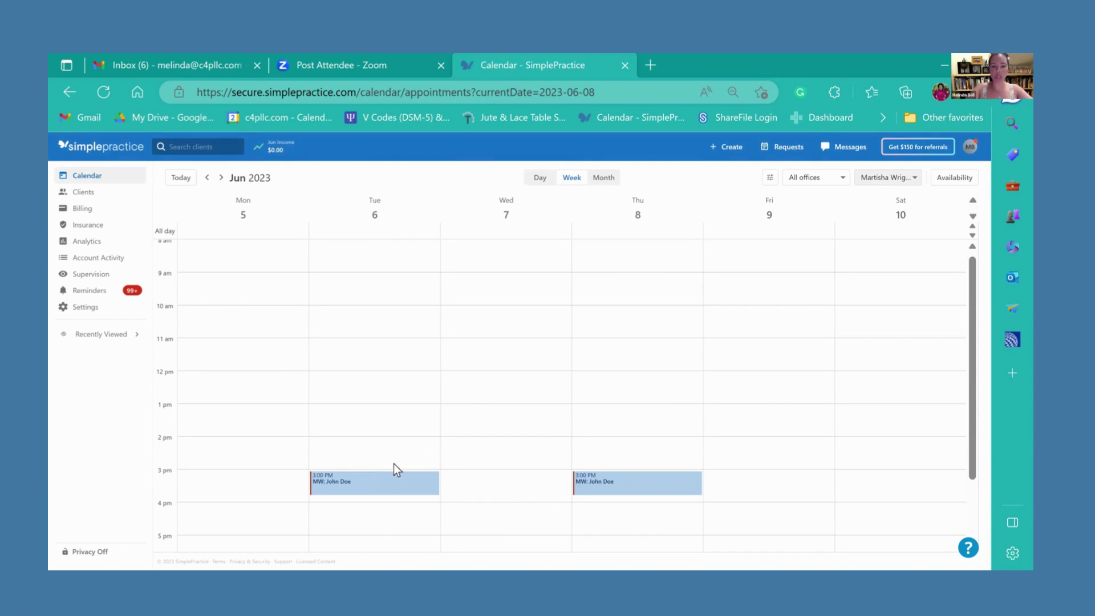
- Open Tuesday's 3:00 PM appointment and follow the client's name to their file
{"action": "left_click", "coordinate": [383, 490]}
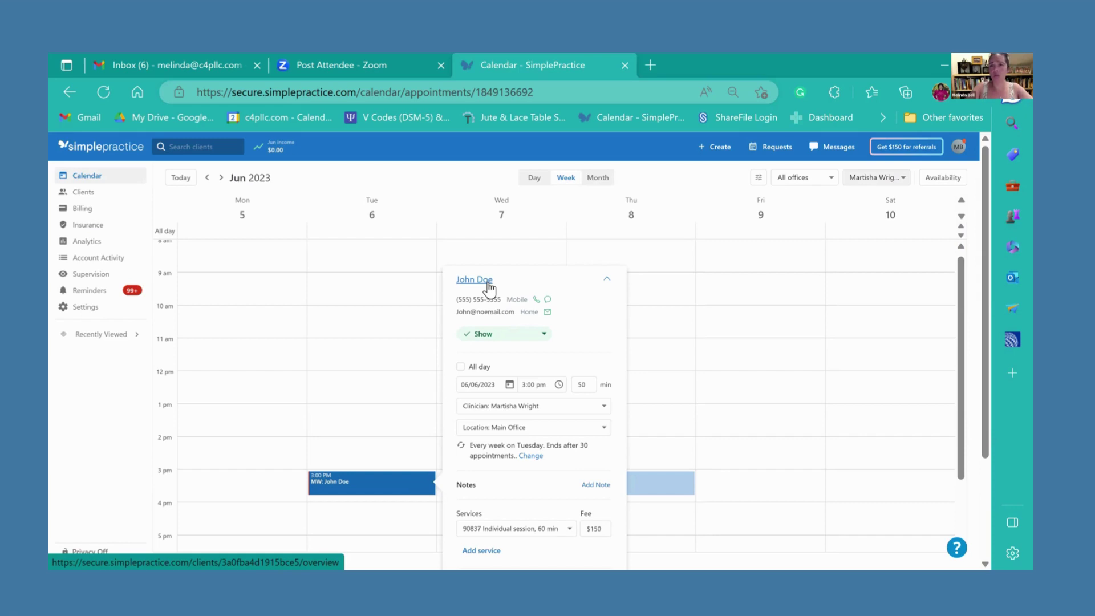
{"action": "left_click", "coordinate": [489, 280]}
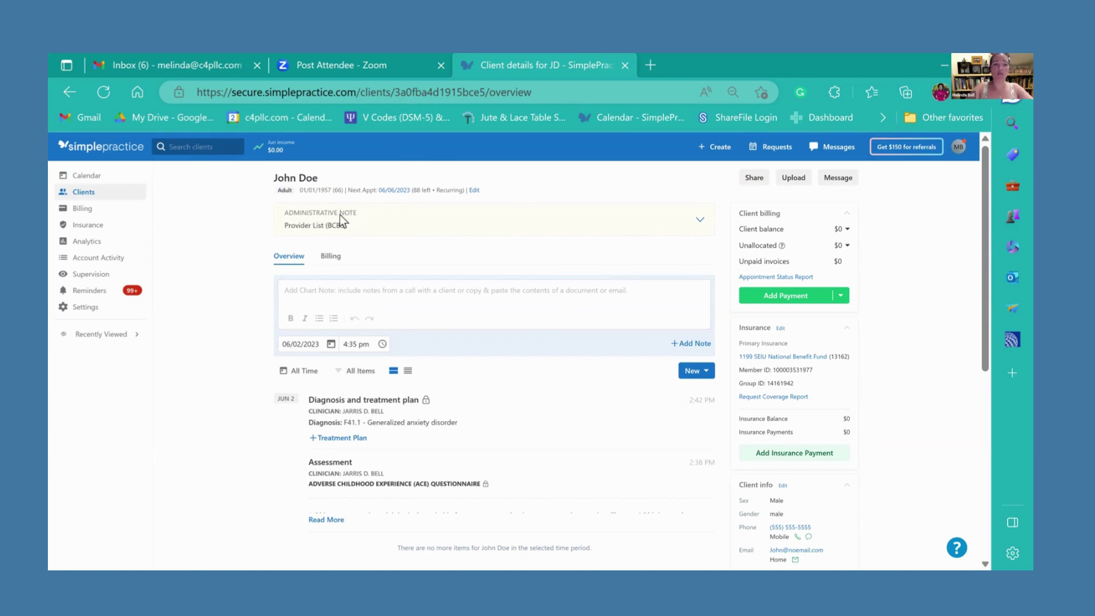
- Expand the Administrative Note to reveal the counseling reason, depression, and its author
{"action": "left_click", "coordinate": [699, 222]}
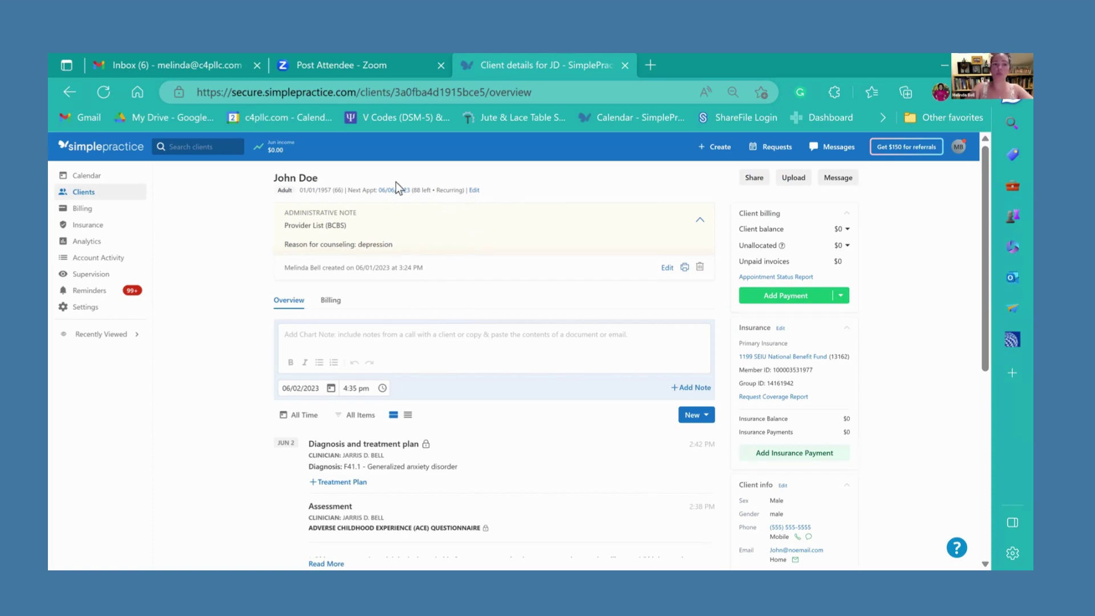
- Open the client's Client Info edit form, scroll through all fields, and keep Sex as Male
{"action": "left_click", "coordinate": [475, 190]}
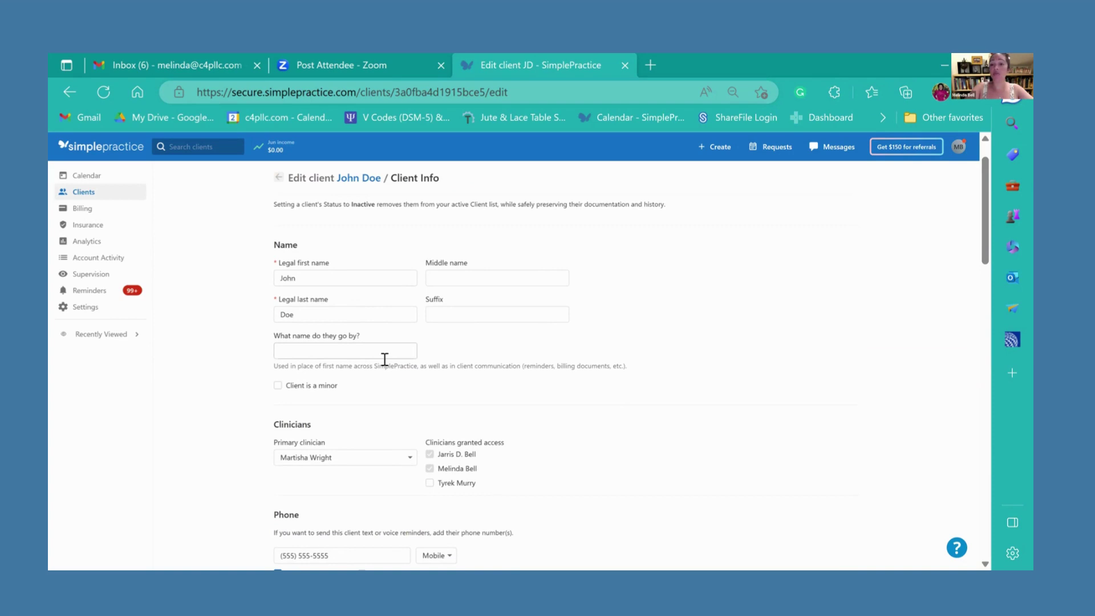
{"action": "scroll", "coordinate": [385, 359], "scroll_direction": "down", "scroll_amount": 3}
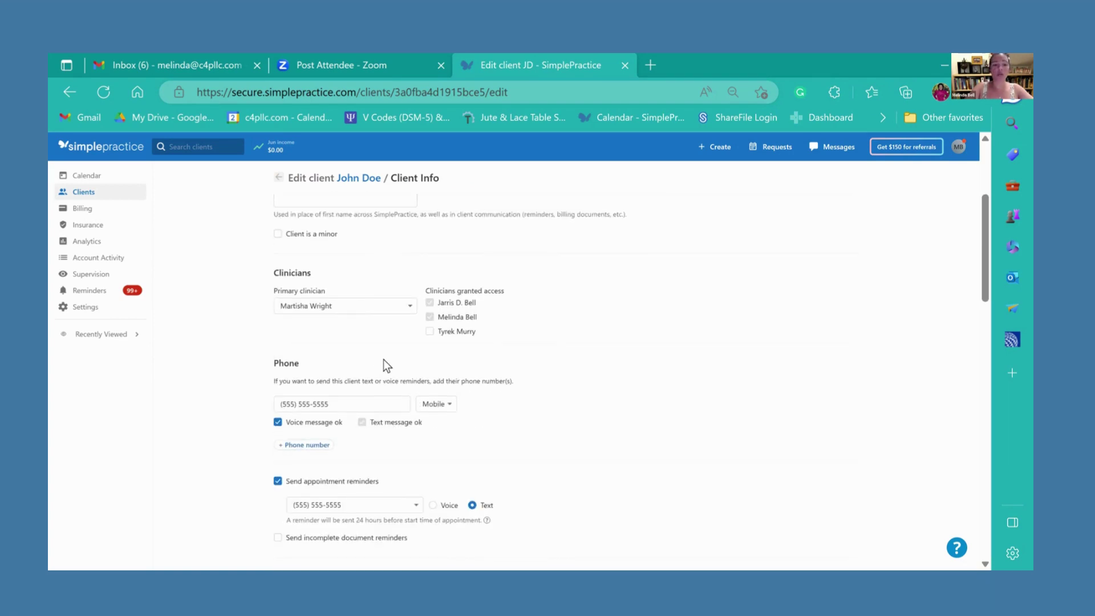
{"action": "scroll", "coordinate": [334, 404], "scroll_direction": "down", "scroll_amount": 4}
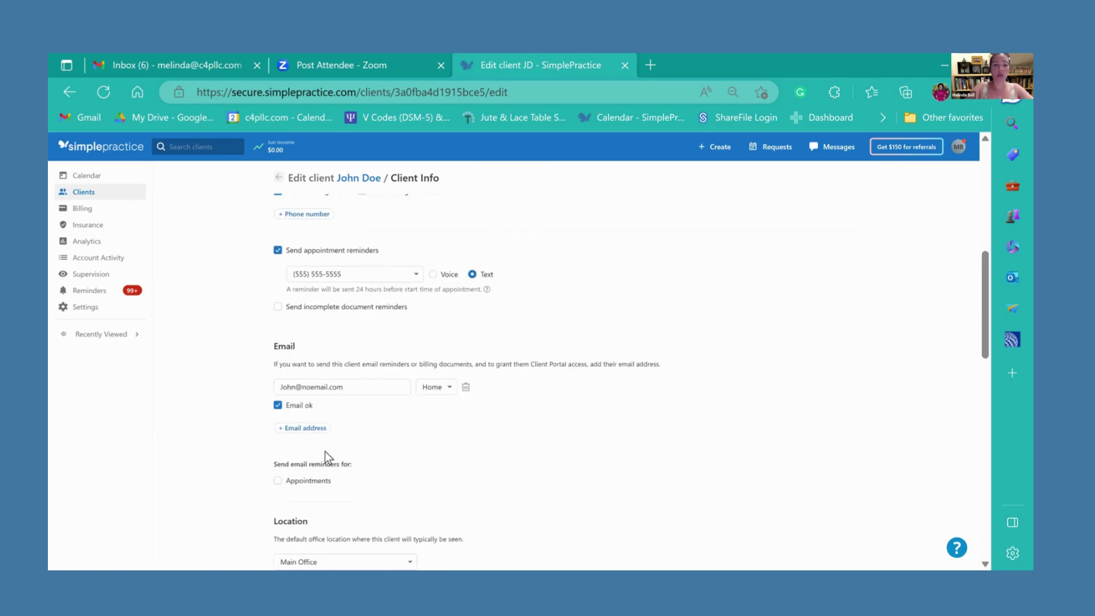
{"action": "scroll", "coordinate": [326, 451], "scroll_direction": "down", "scroll_amount": 3}
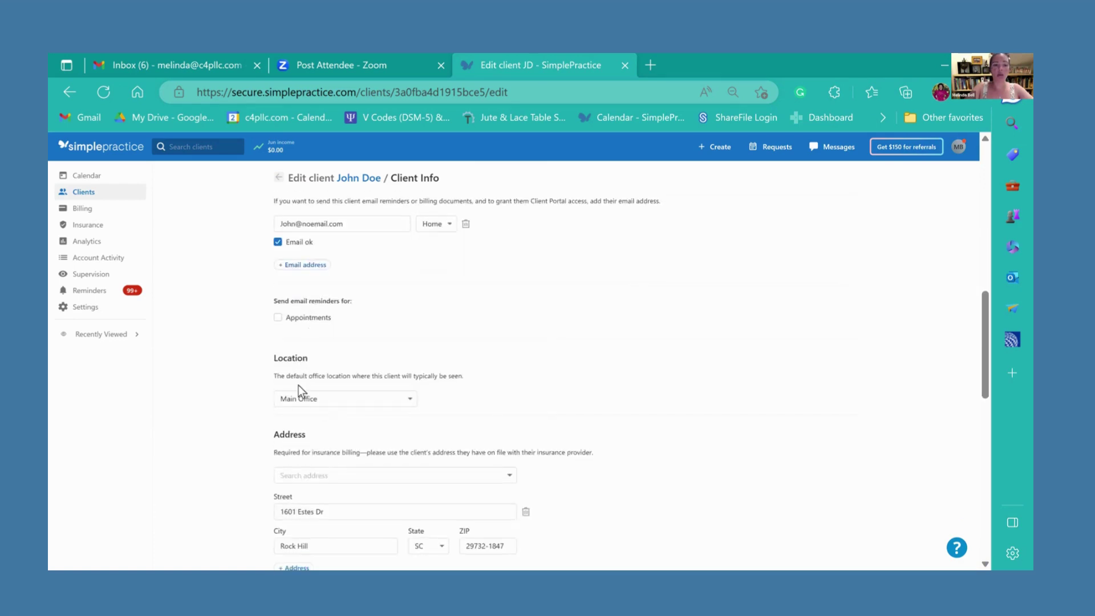
{"action": "scroll", "coordinate": [299, 385], "scroll_direction": "down", "scroll_amount": 4}
{"action": "scroll", "coordinate": [299, 385], "scroll_direction": "down", "scroll_amount": 3}
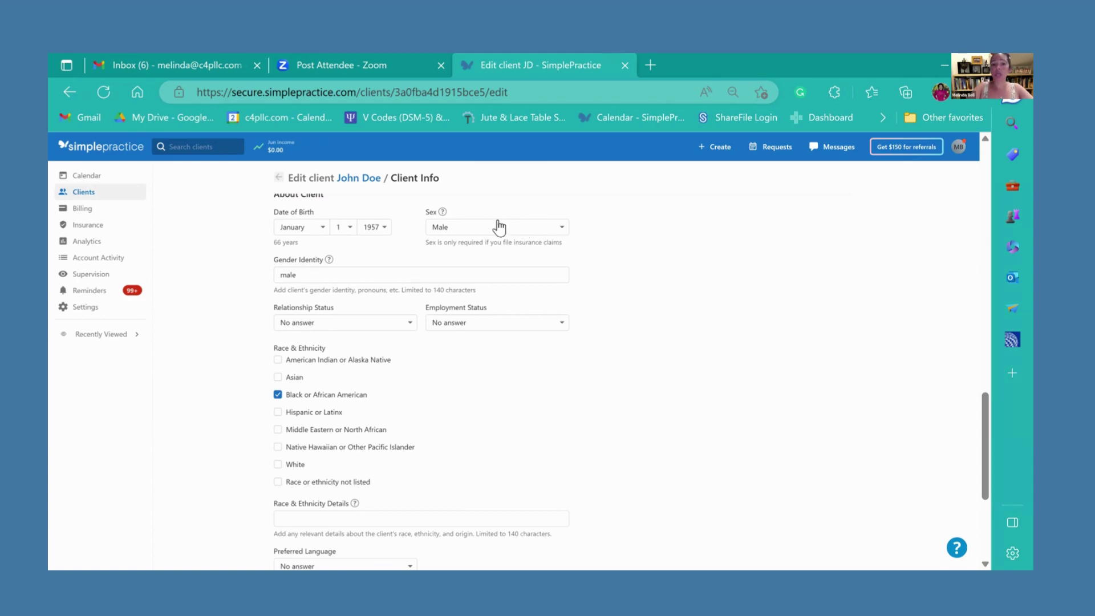
{"action": "left_click", "coordinate": [558, 239]}
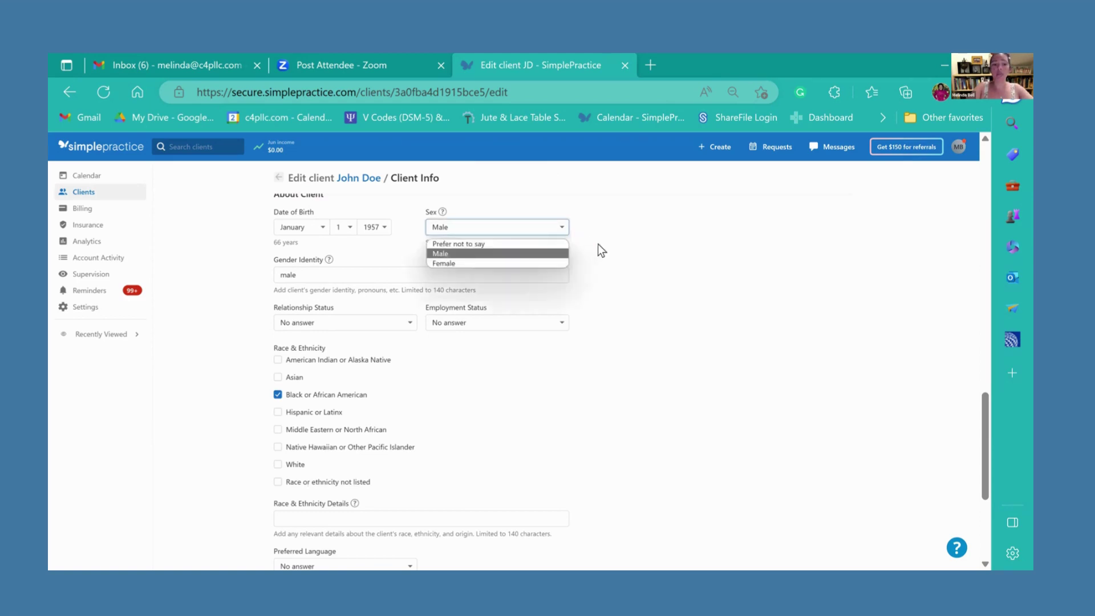
{"action": "left_click", "coordinate": [497, 439]}
{"action": "scroll", "coordinate": [496, 439], "scroll_direction": "down", "scroll_amount": 5}
{"action": "scroll", "coordinate": [496, 439], "scroll_direction": "up", "scroll_amount": 1}
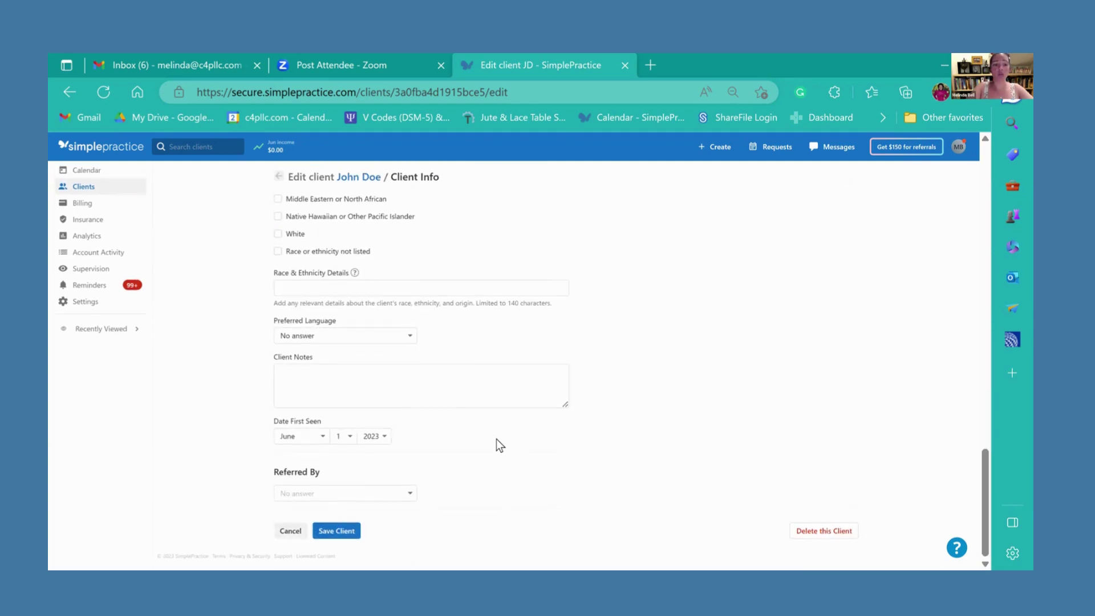
- Save the client's information and return to their overview page via the name link
{"action": "left_click", "coordinate": [338, 532]}
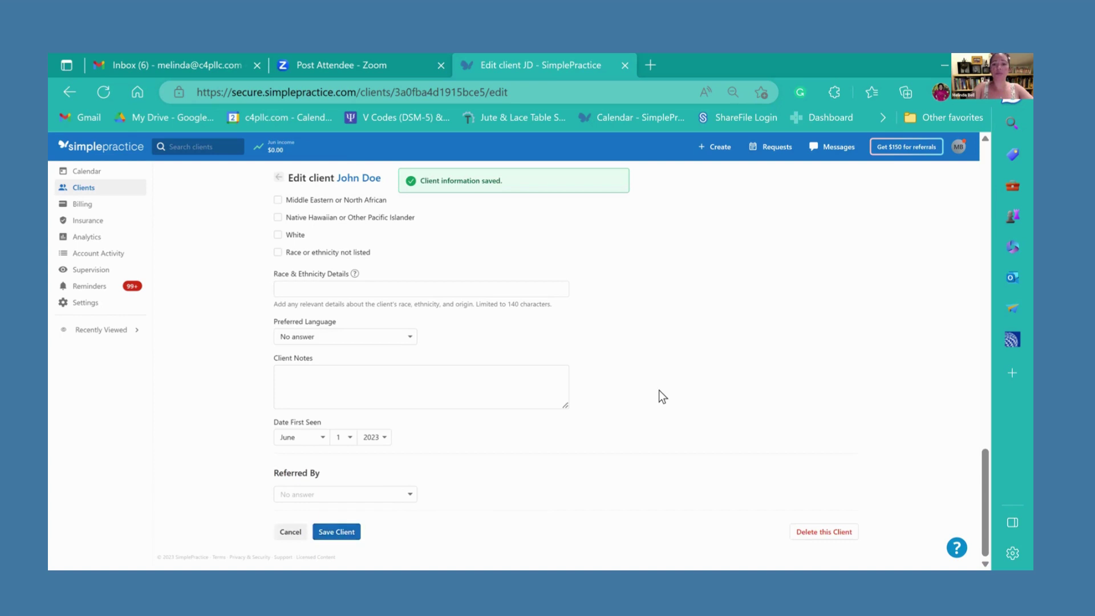
{"action": "scroll", "coordinate": [662, 396], "scroll_direction": "up", "scroll_amount": 15}
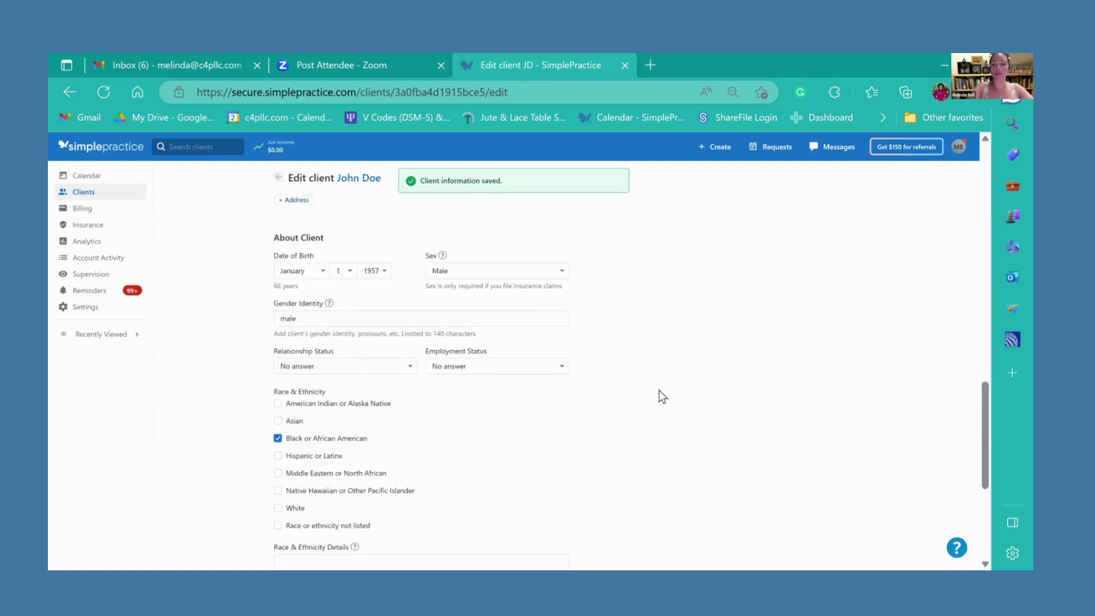
{"action": "left_click", "coordinate": [368, 179]}
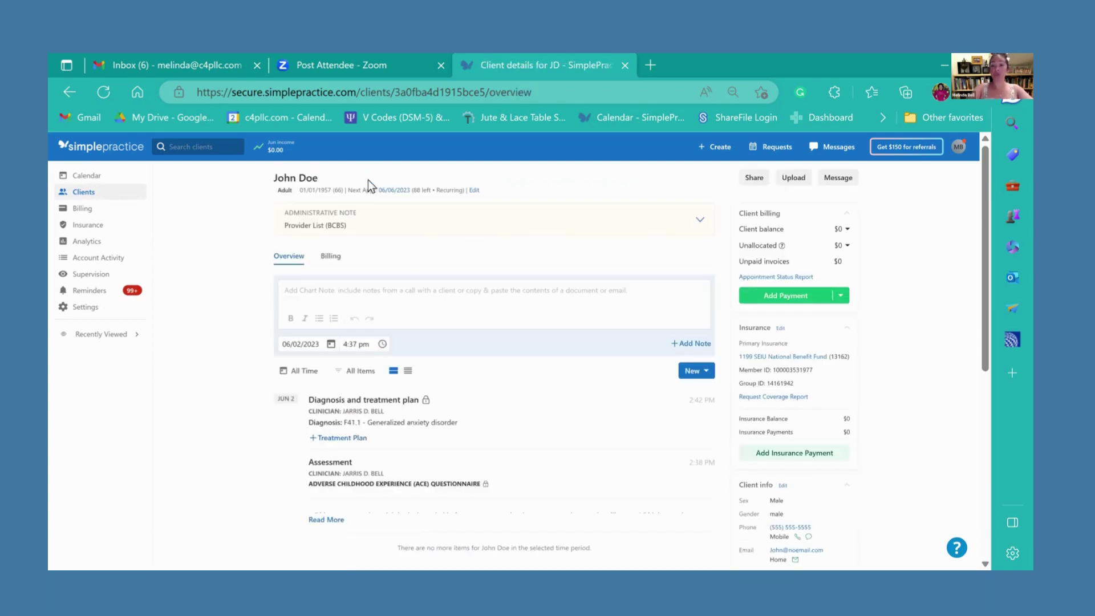